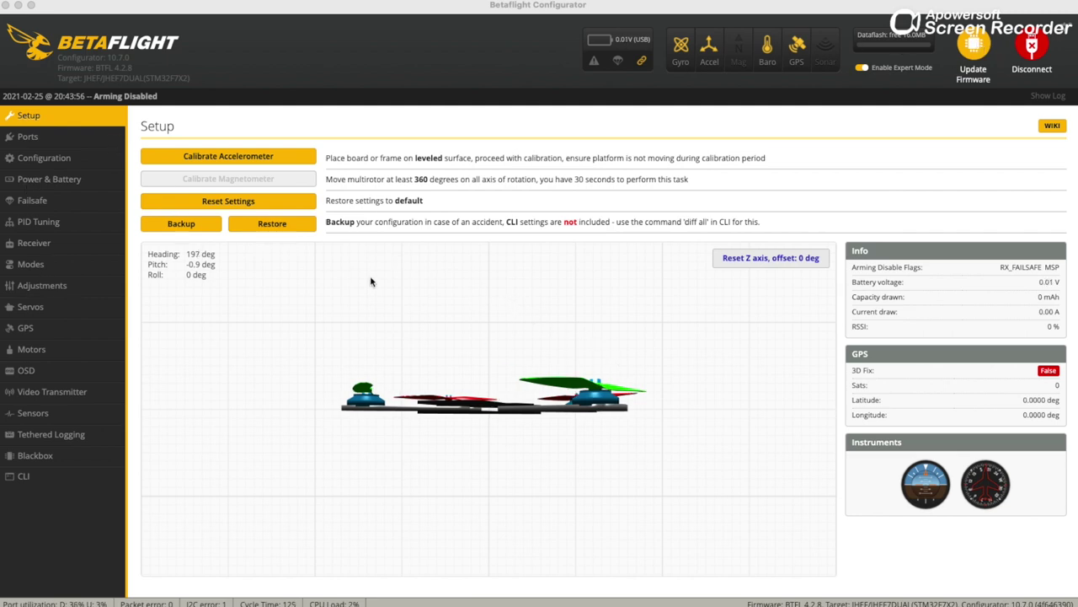
# Review the UART port assignments and the general configuration, including the maximum arm angle, receiver, other features and GPS options
pyautogui.click(35, 139)
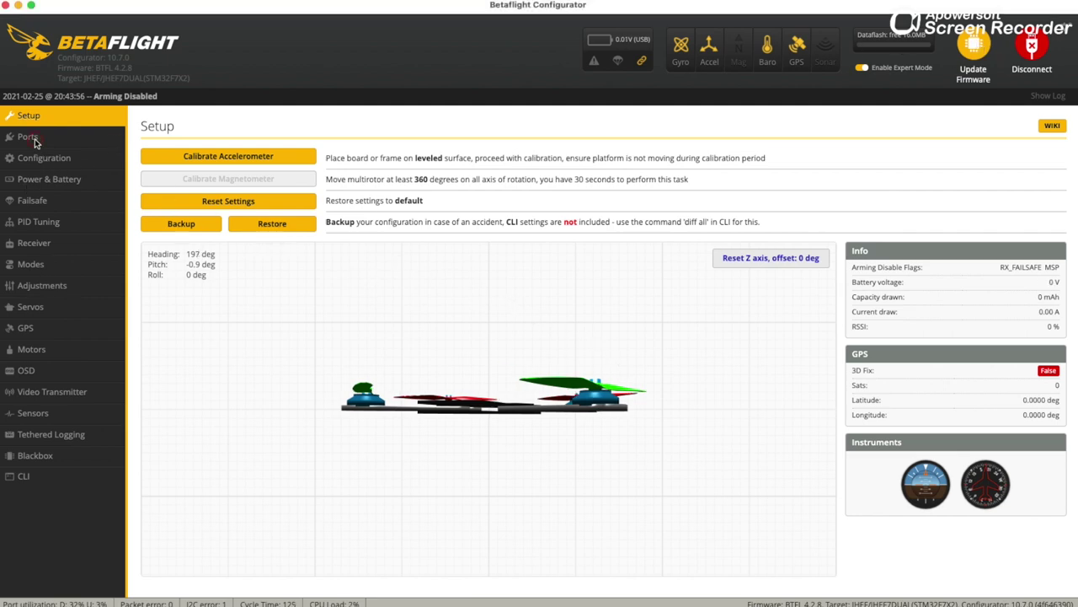
pyautogui.click(35, 138)
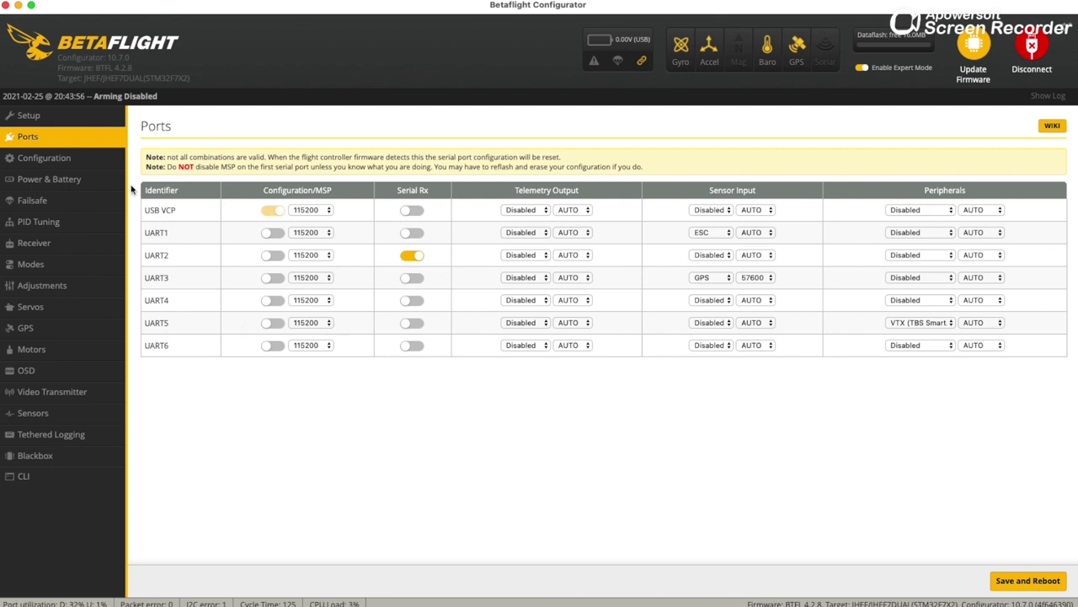
pyautogui.click(47, 157)
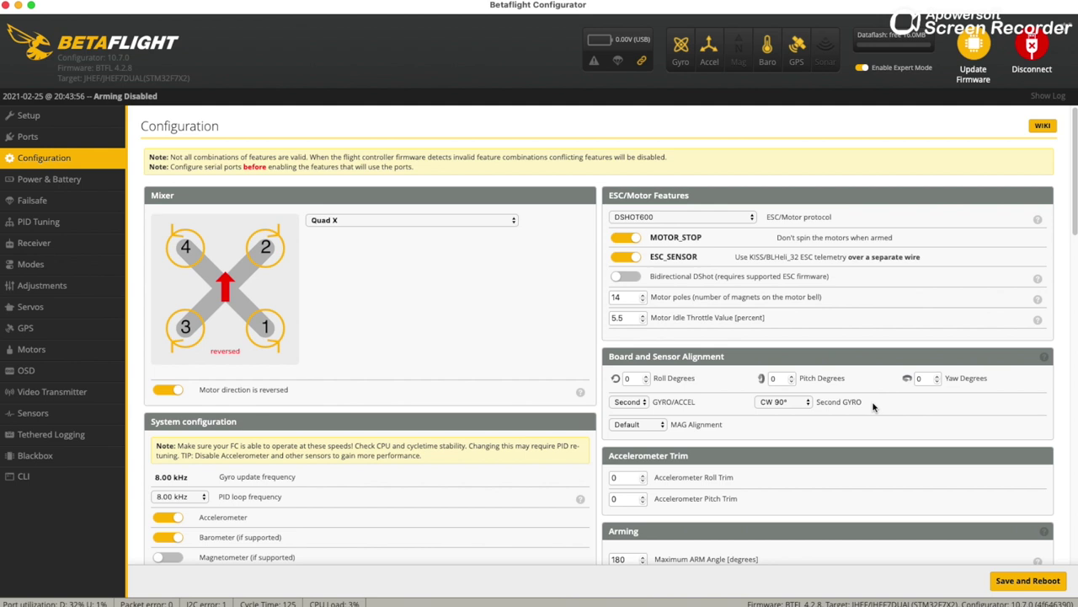
pyautogui.scroll(-5, 873, 407)
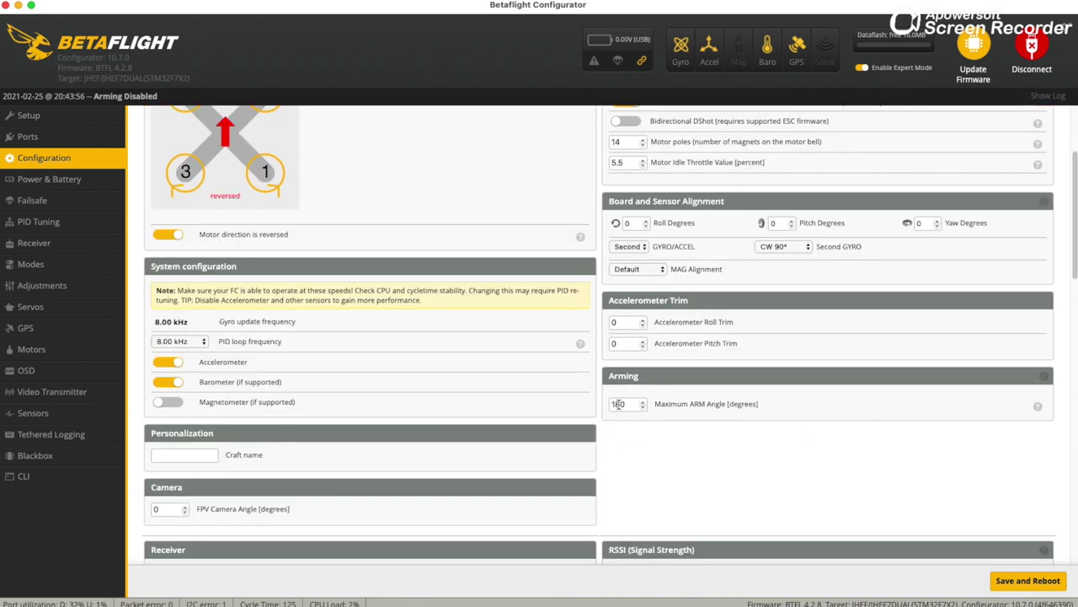
pyautogui.moveTo(612, 404); pyautogui.dragTo(624, 402)
pyautogui.scroll(-1, 214, 391)
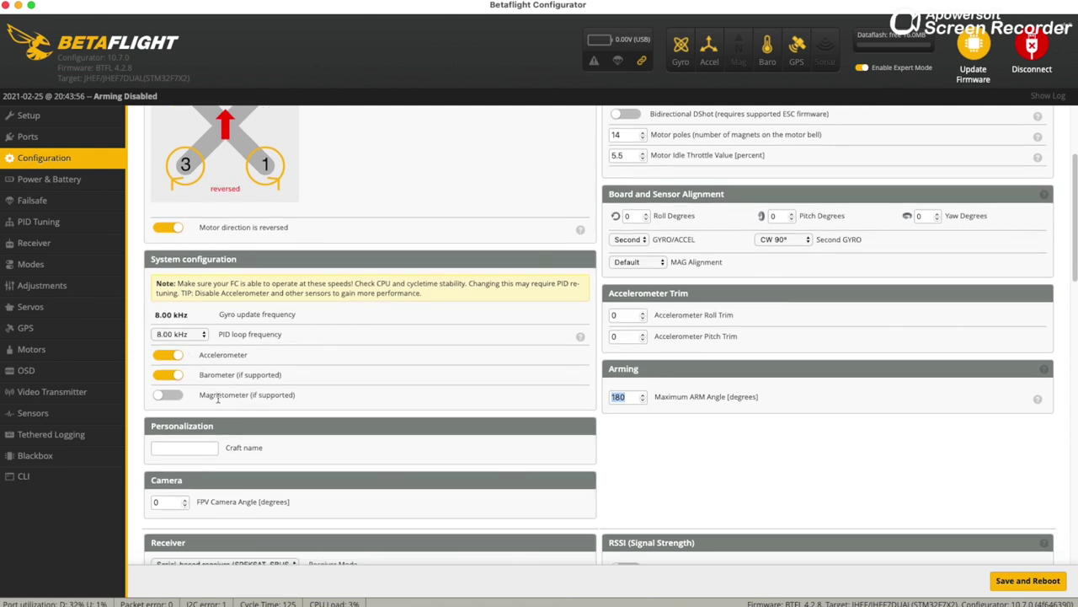
pyautogui.scroll(-10, 218, 400)
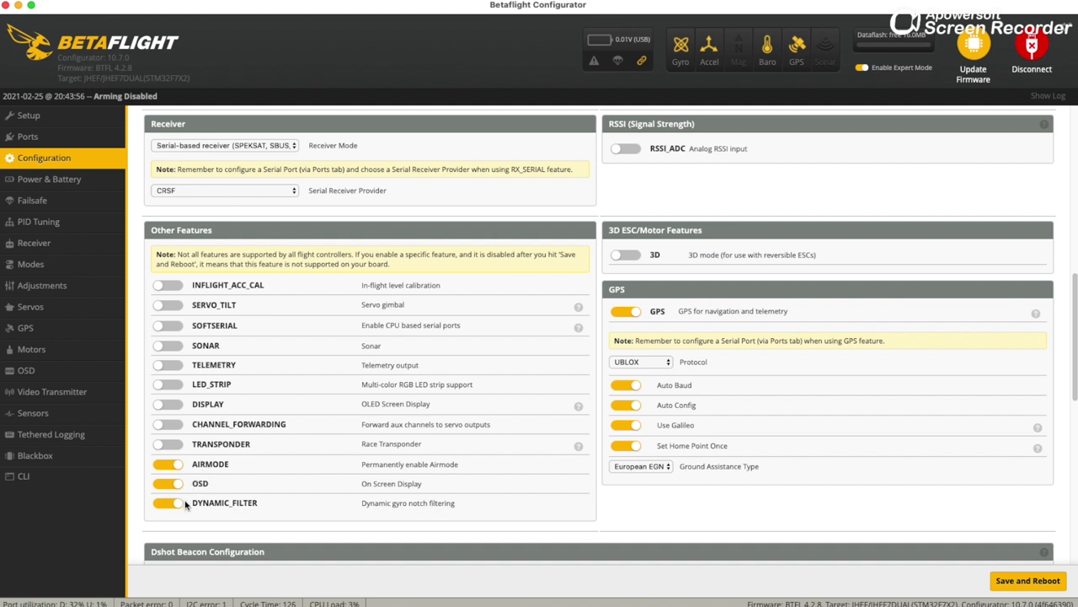
# Review the battery and meter settings and the failsafe setup, including the GPS Rescue parameters
pyautogui.click(44, 187)
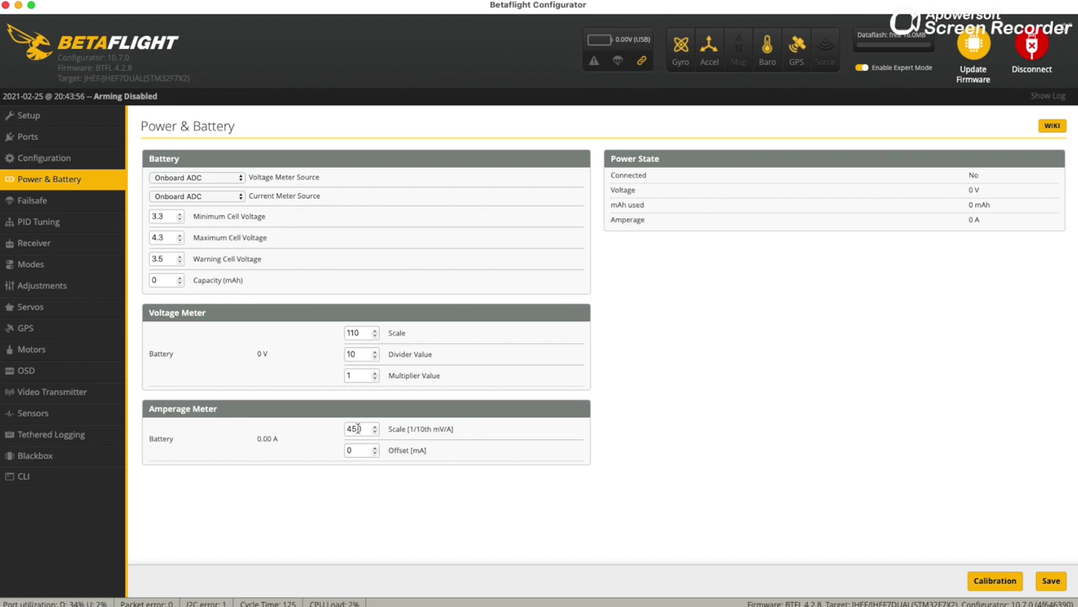
pyautogui.click(37, 202)
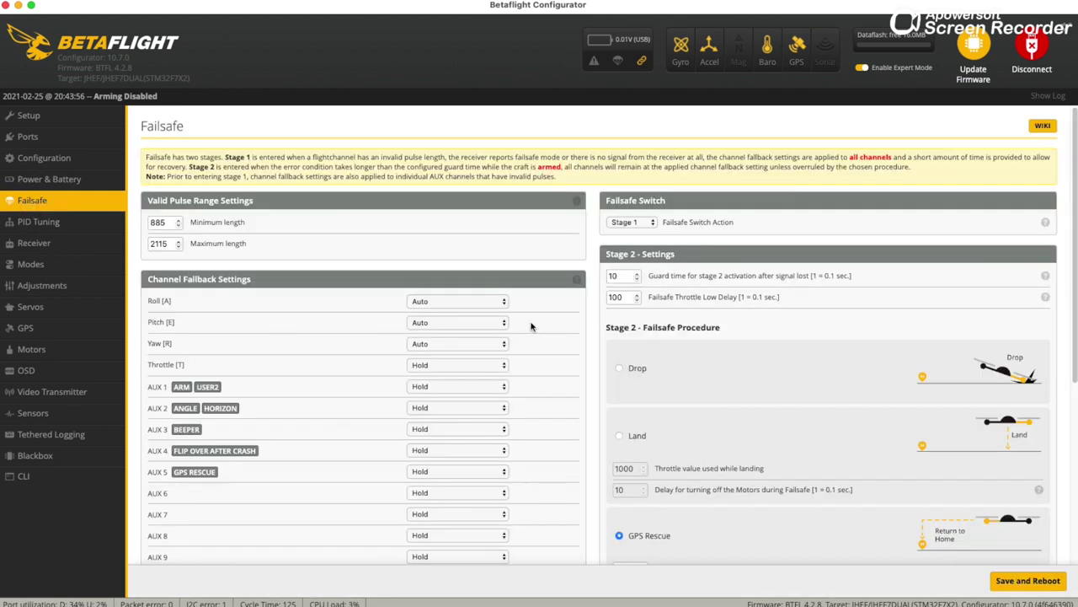
pyautogui.scroll(-7, 790, 377)
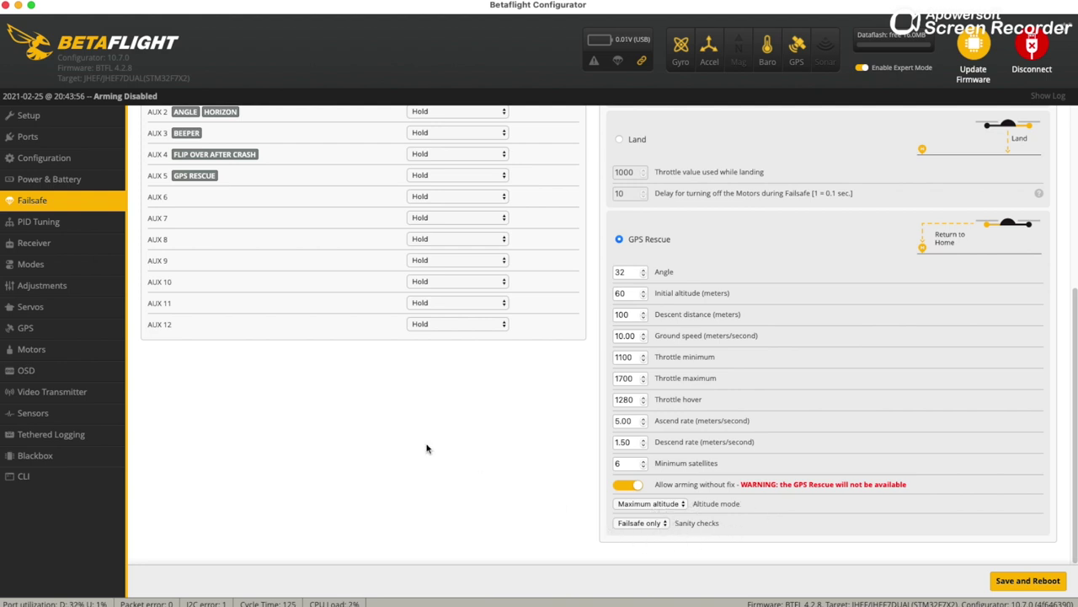
# Examine the PID profile values and PID controller settings for Profile 1
pyautogui.click(49, 221)
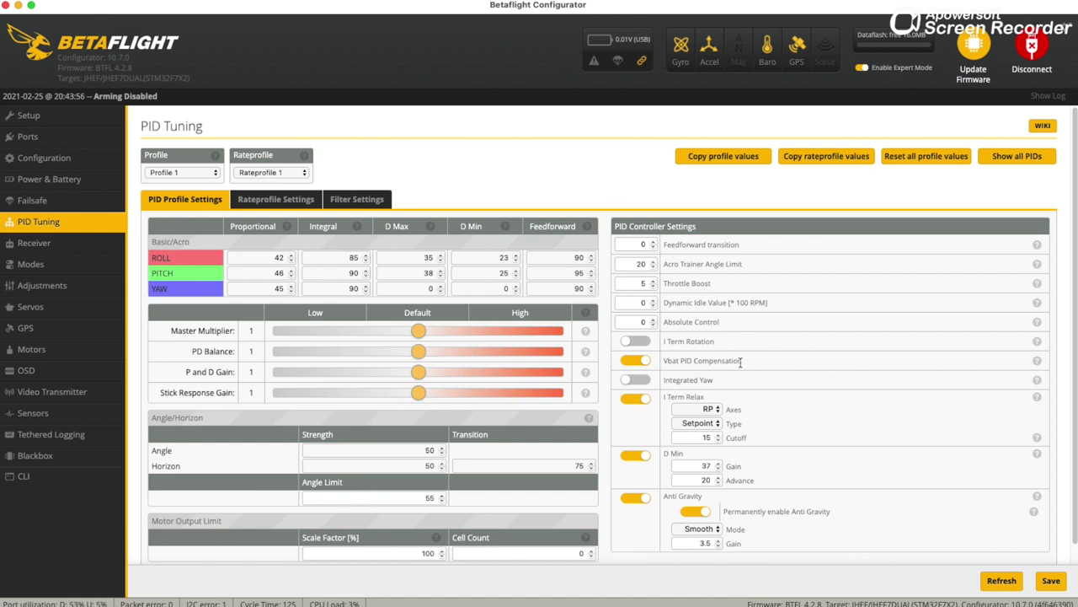
pyautogui.scroll(-1, 741, 361)
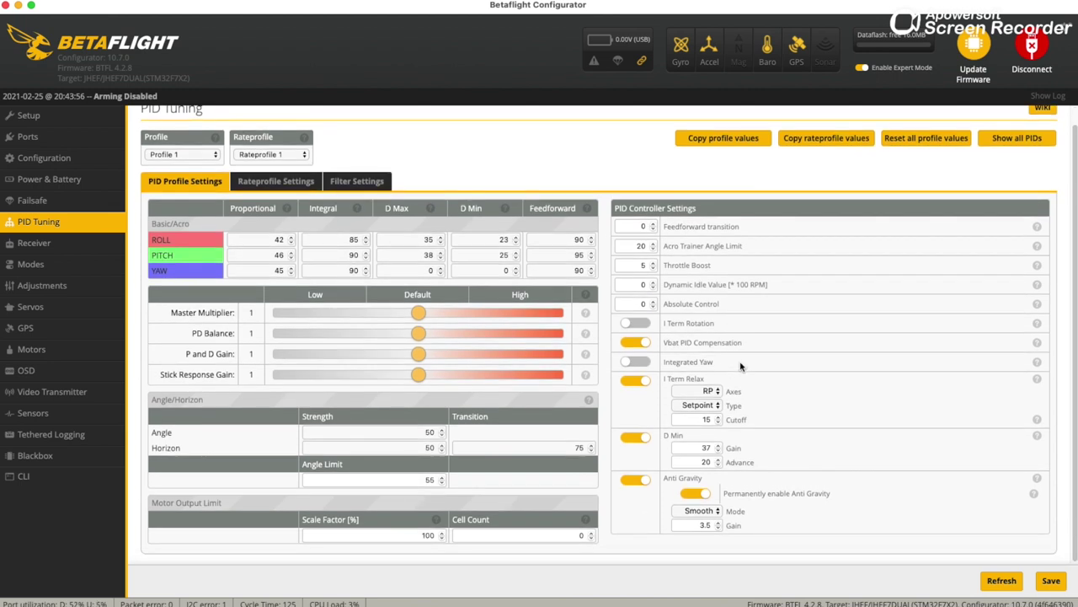
pyautogui.scroll(-1, 741, 365)
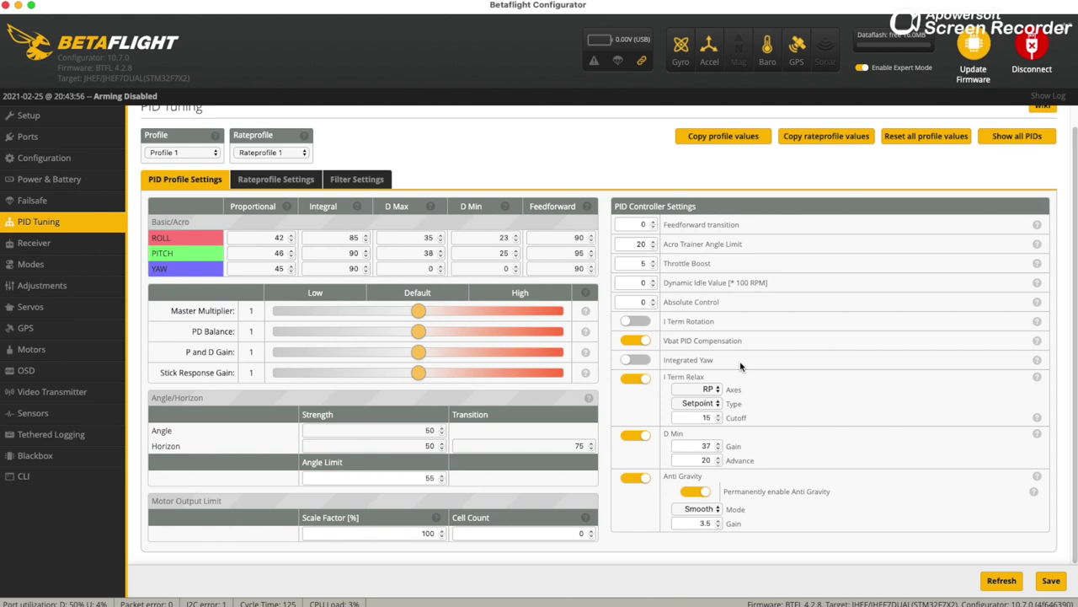
# Examine the receiver channels, the available channel map presets, the RC smoothing settings and the channel graph
pyautogui.click(26, 246)
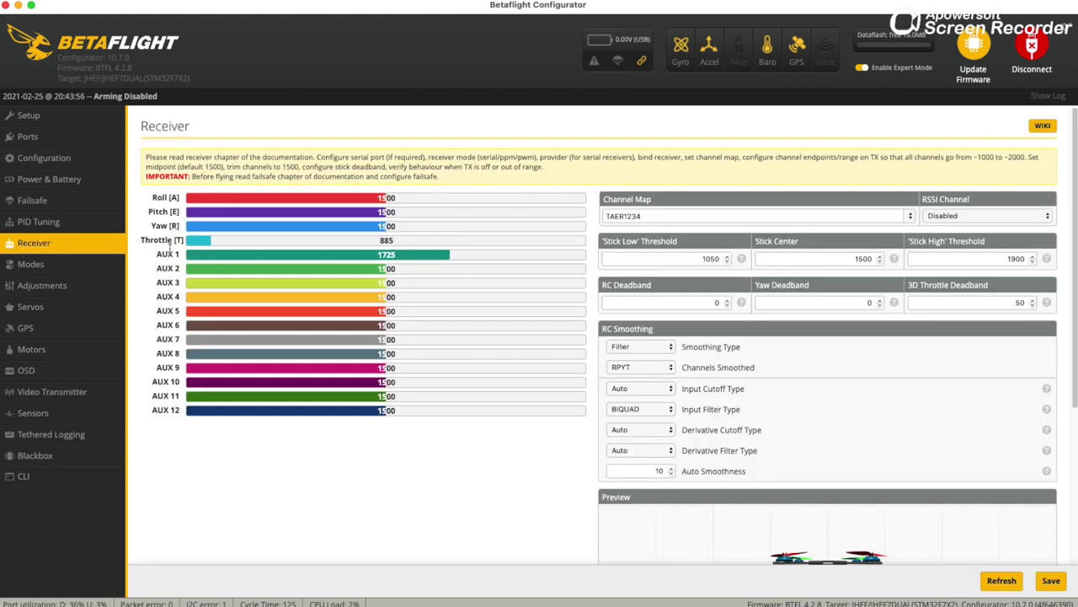
pyautogui.click(911, 218)
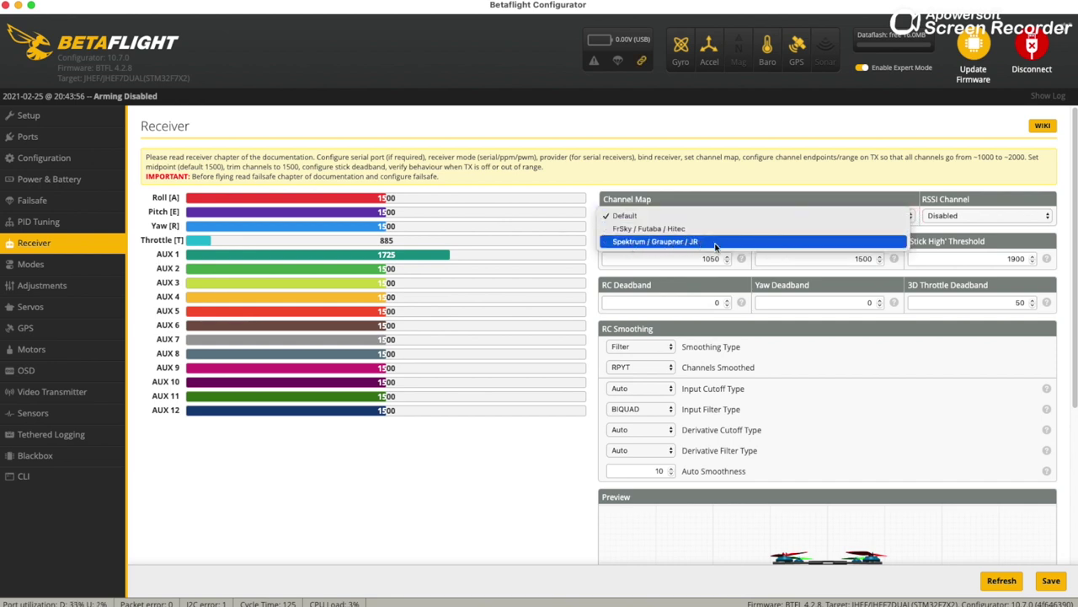
pyautogui.click(626, 166)
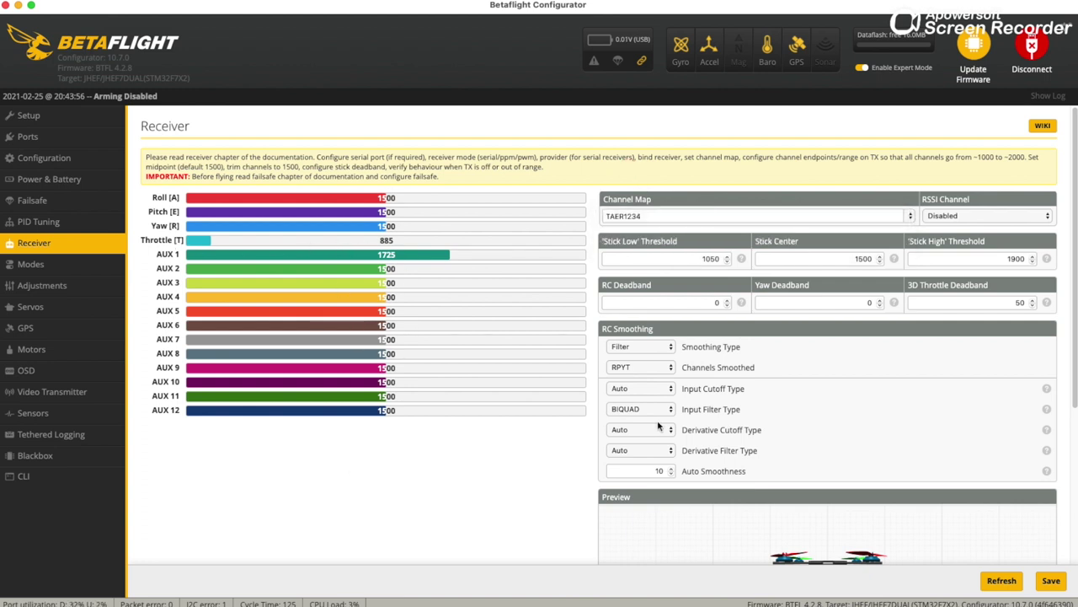
pyautogui.scroll(-3, 780, 398)
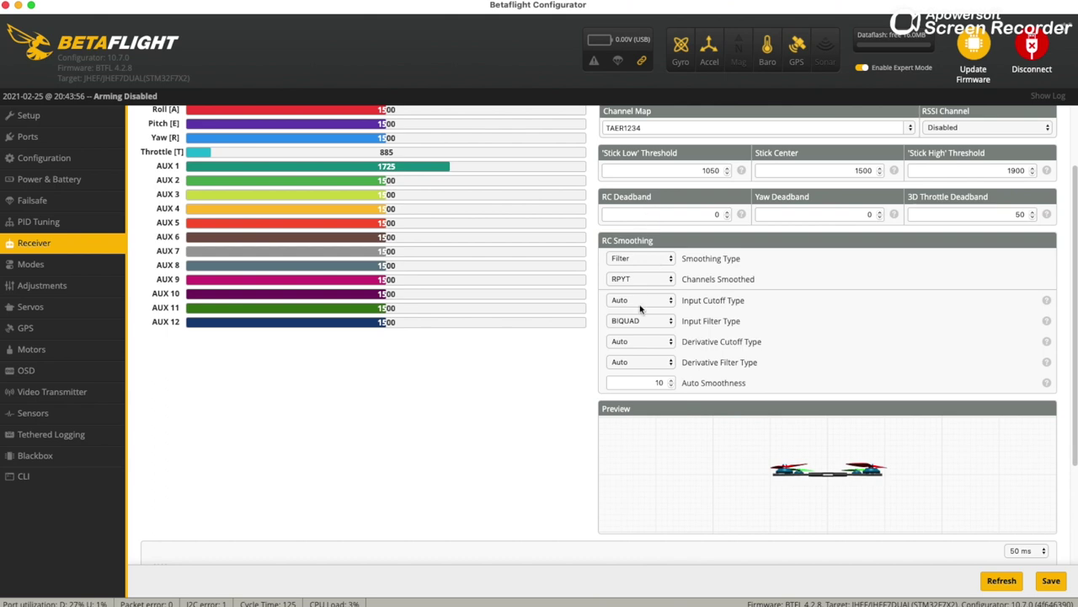
pyautogui.scroll(-5, 666, 402)
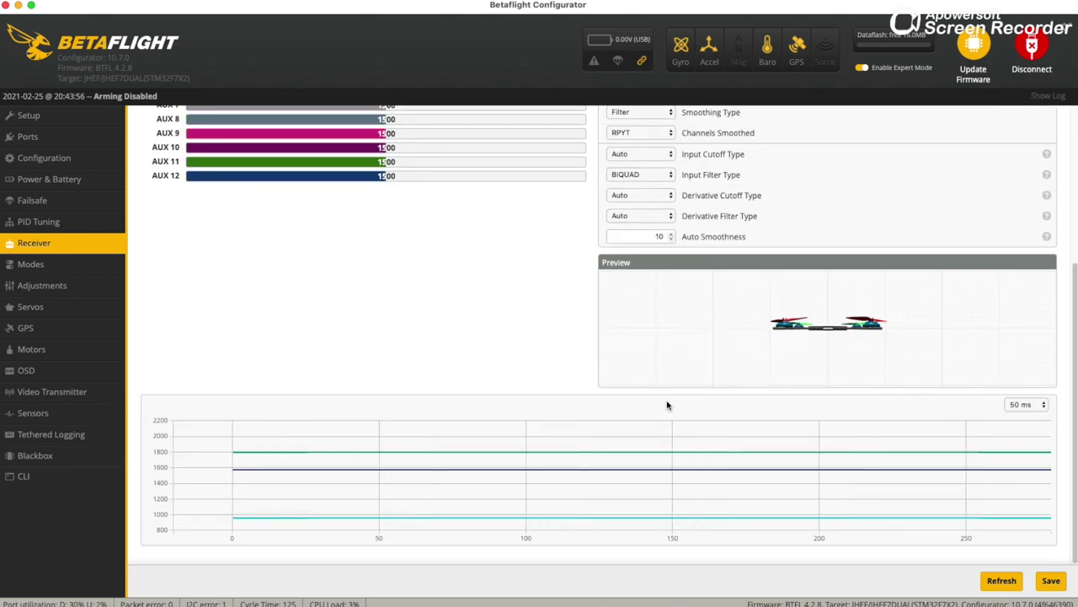
pyautogui.scroll(1, 396, 359)
pyautogui.scroll(5, 396, 358)
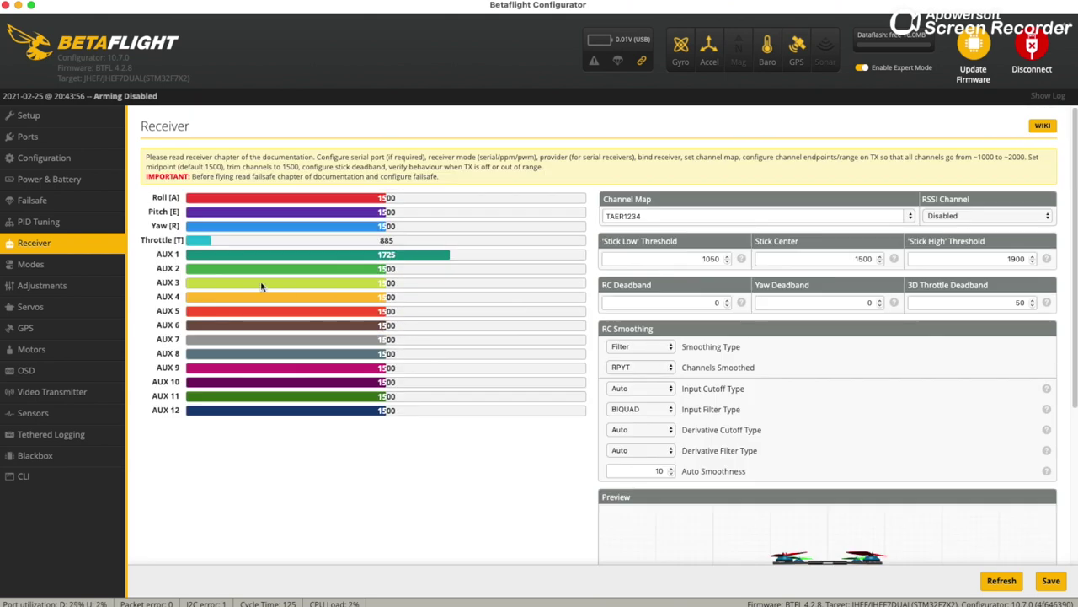
# Examine the AUX channel ranges assigned to the flight modes and the in-flight adjustment switches
pyautogui.click(32, 266)
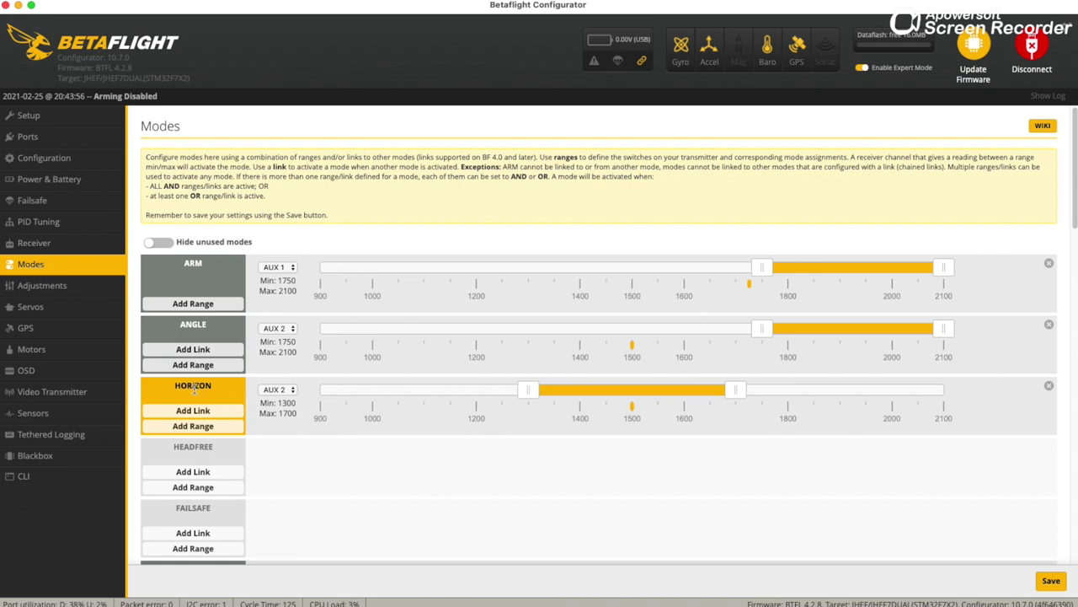
pyautogui.scroll(-5, 320, 420)
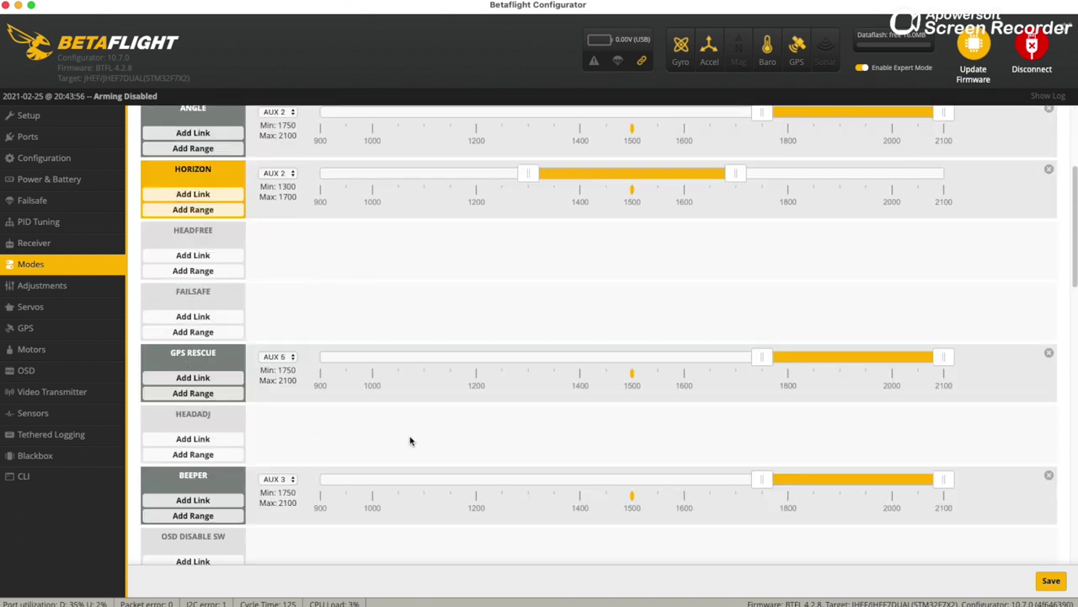
pyautogui.scroll(-2, 294, 474)
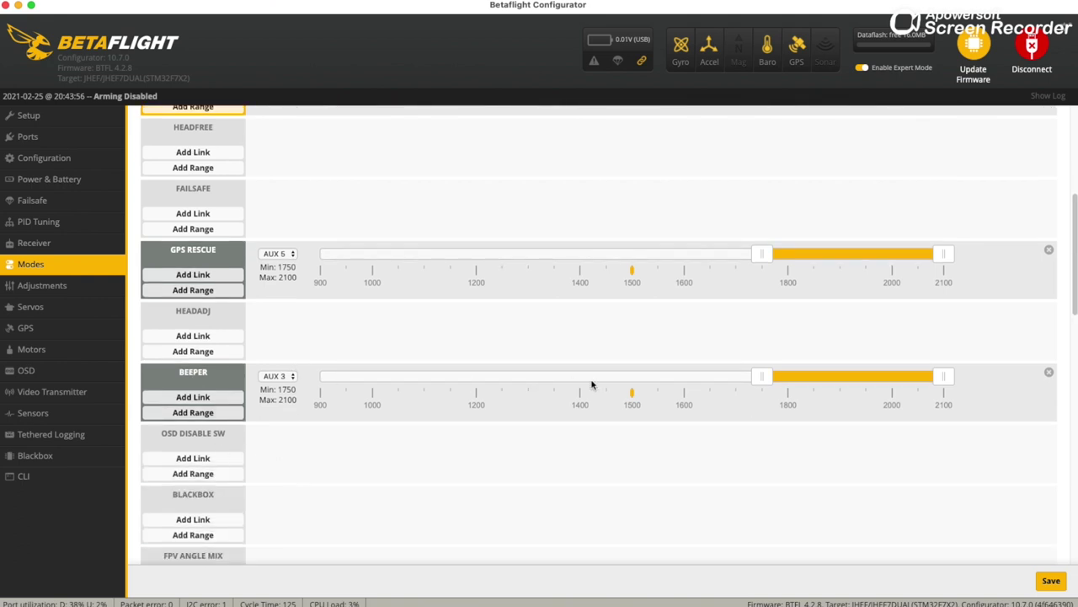
pyautogui.scroll(-10, 591, 385)
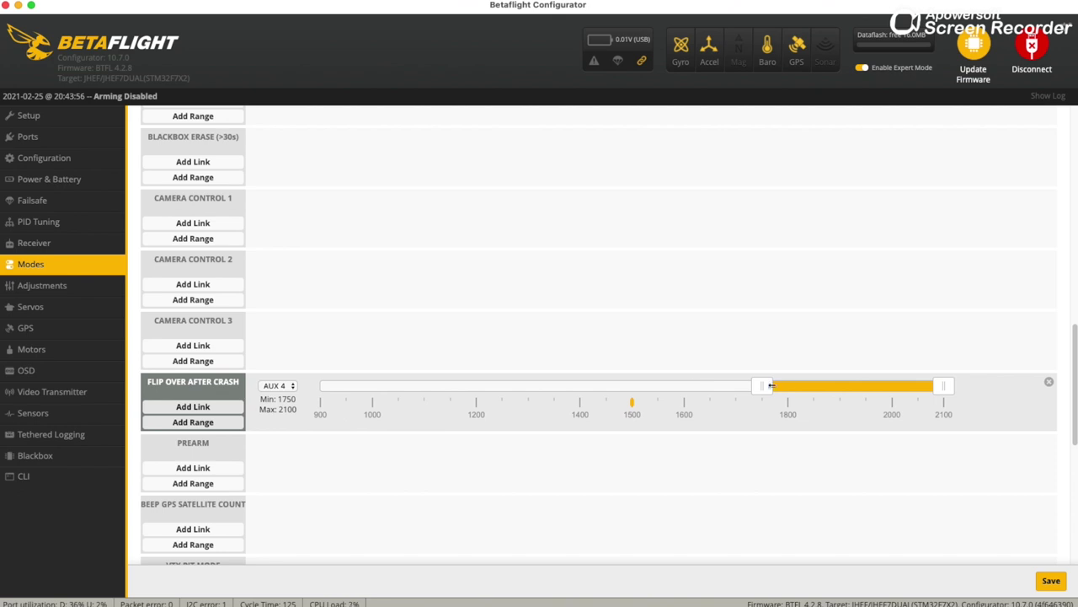
pyautogui.scroll(-10, 558, 393)
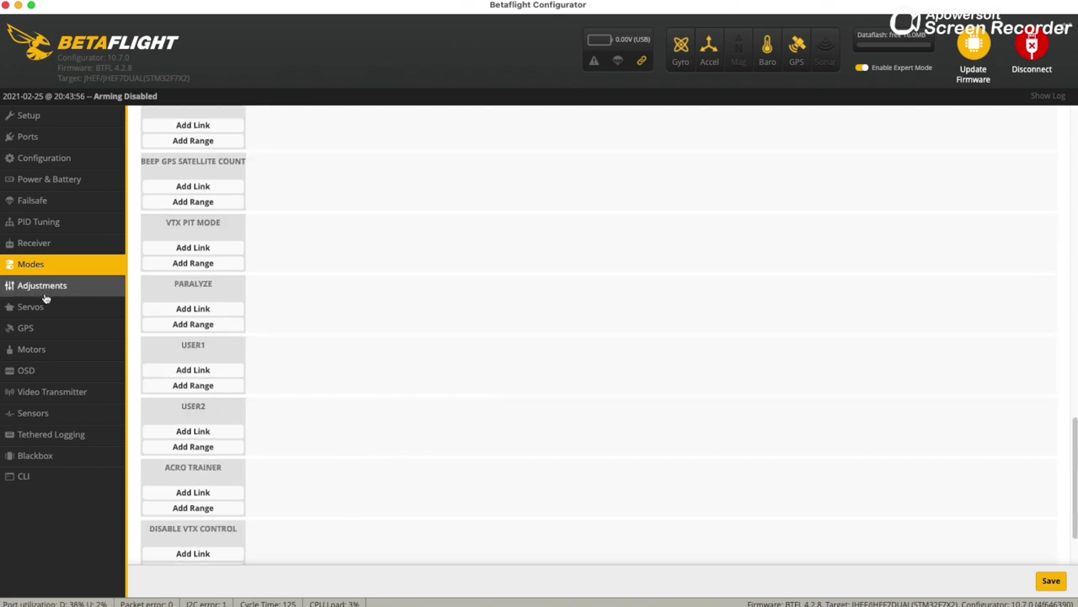
pyautogui.click(43, 293)
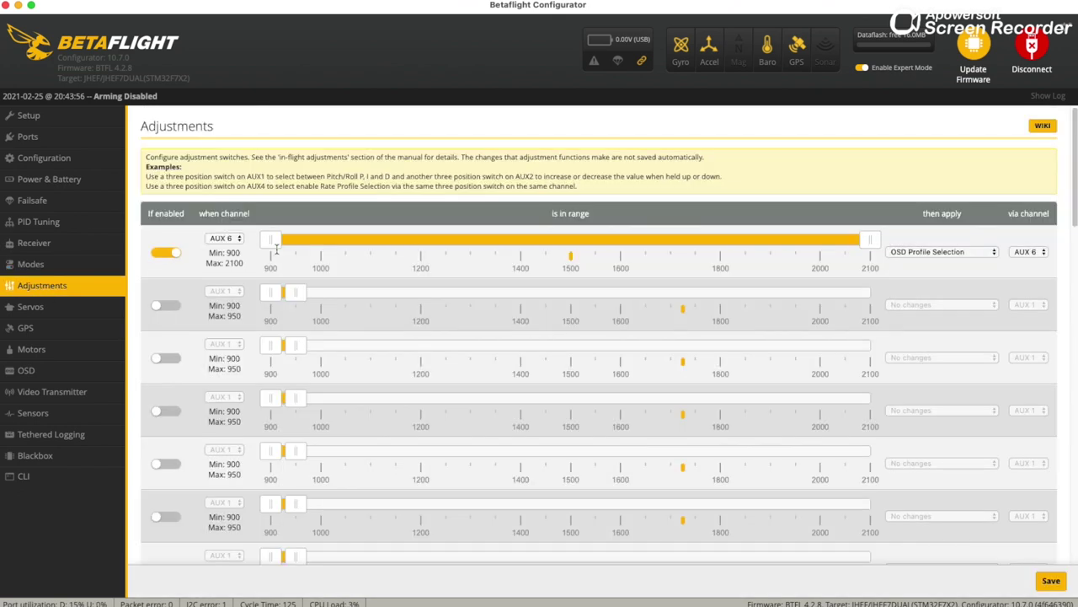
# Preview the OSD layouts of OSD Profile 2 and OSD Profile 3, and return the preview to OSD Profile 1
pyautogui.click(30, 370)
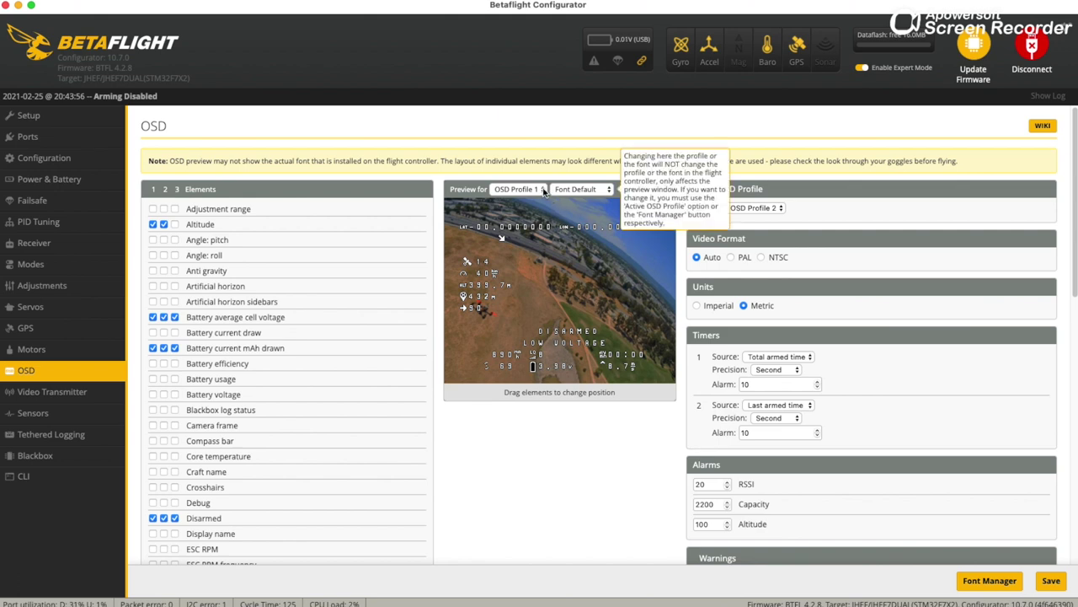
pyautogui.click(544, 190)
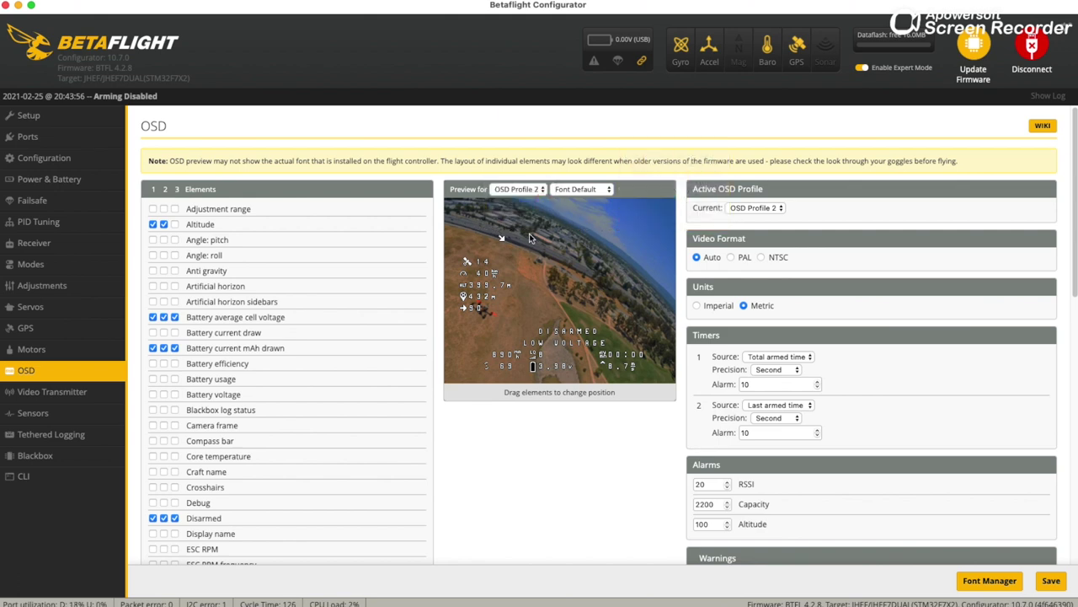
pyautogui.click(543, 191)
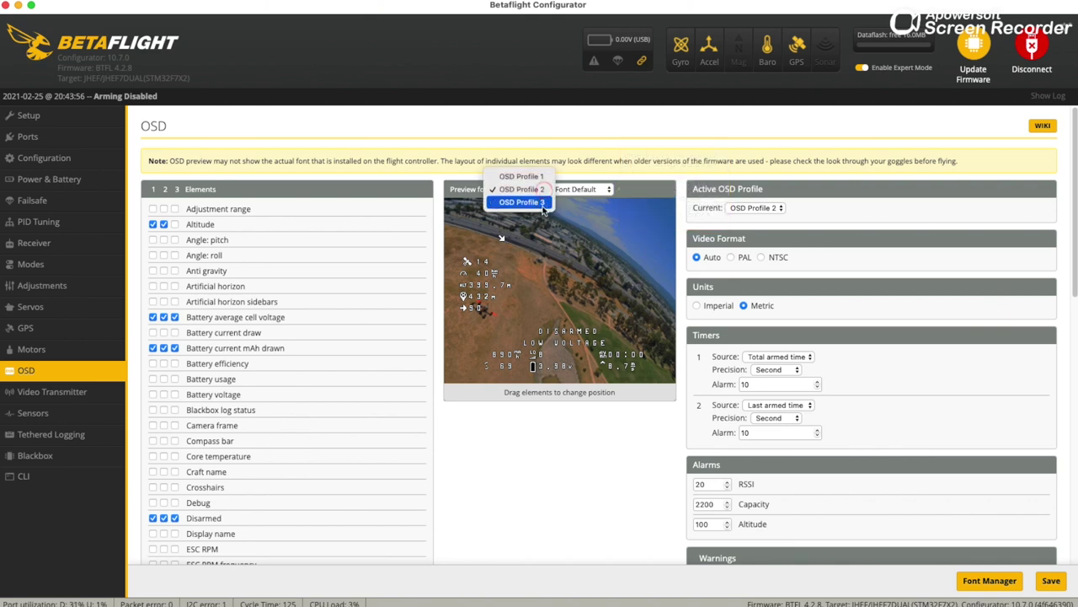
pyautogui.press('Escape')
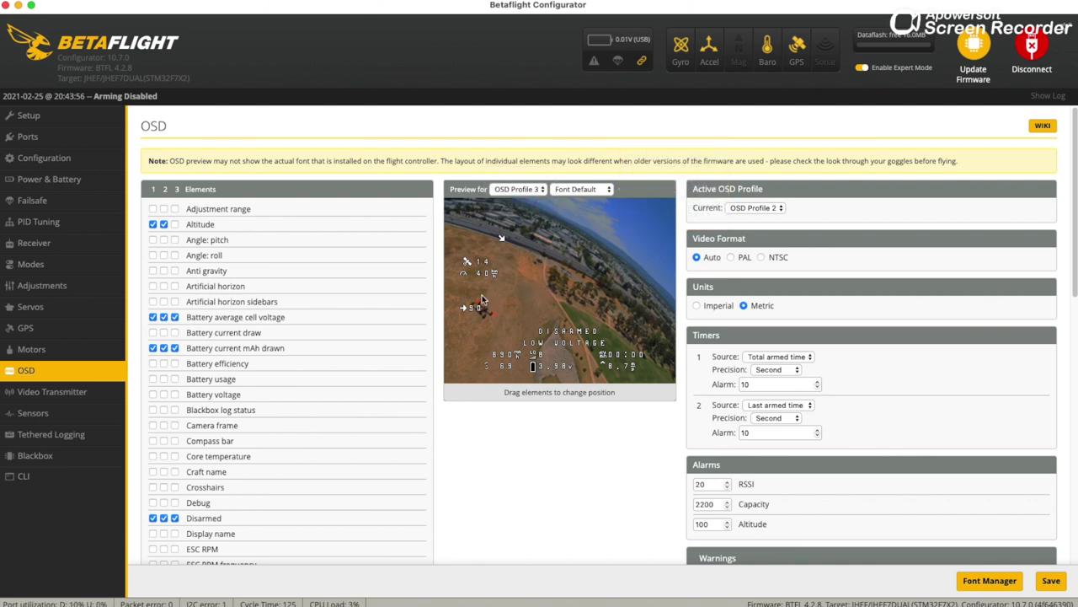
pyautogui.click(544, 189)
pyautogui.click(544, 164)
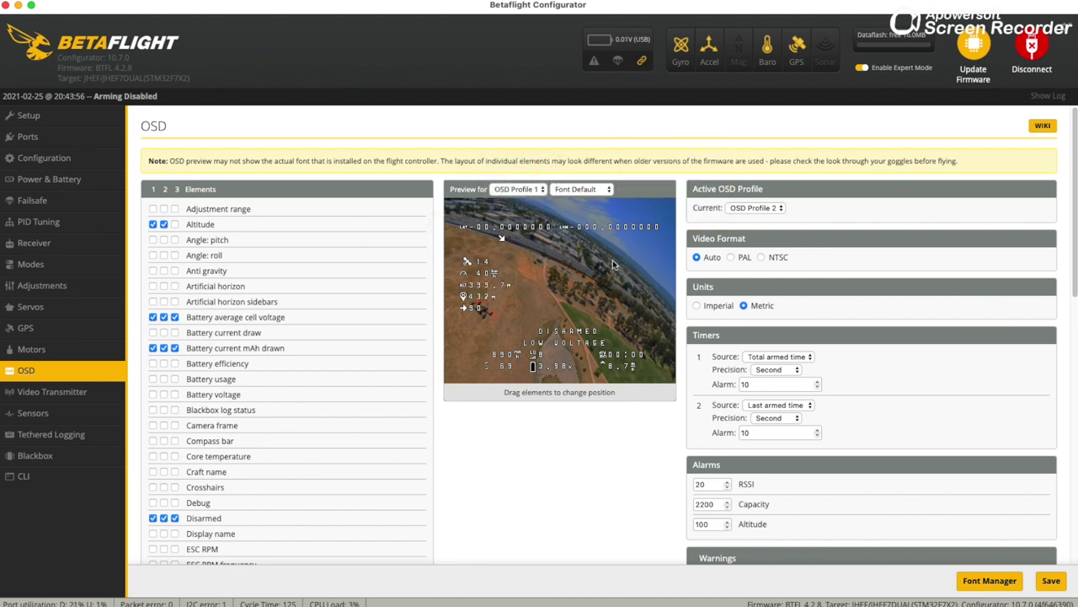
# Inspect the functions available for the first adjustment switch on AUX 6 and keep OSD Profile Selection
pyautogui.click(48, 293)
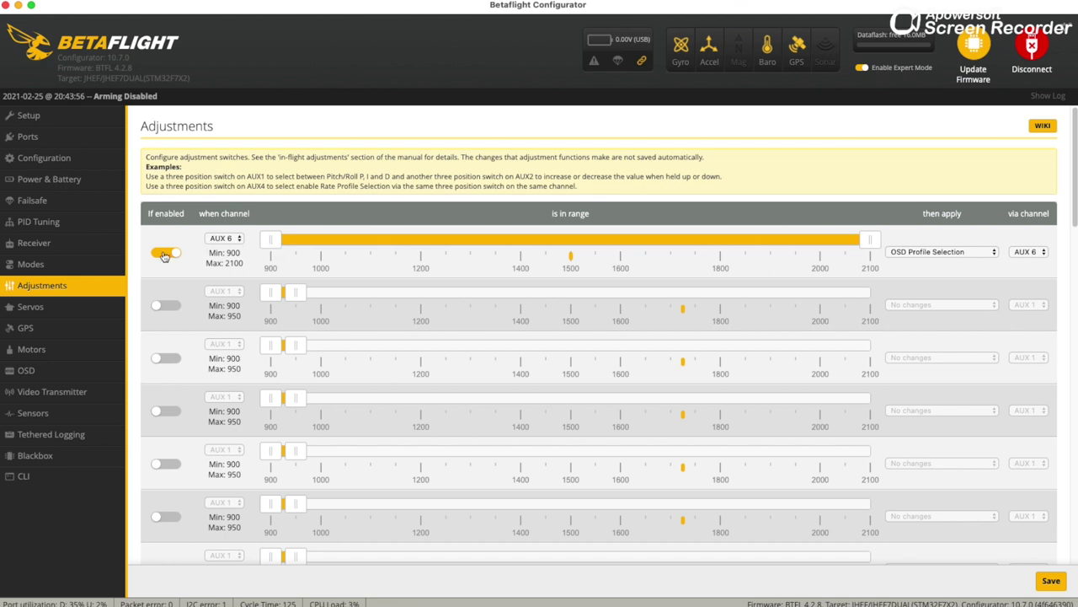
pyautogui.click(995, 255)
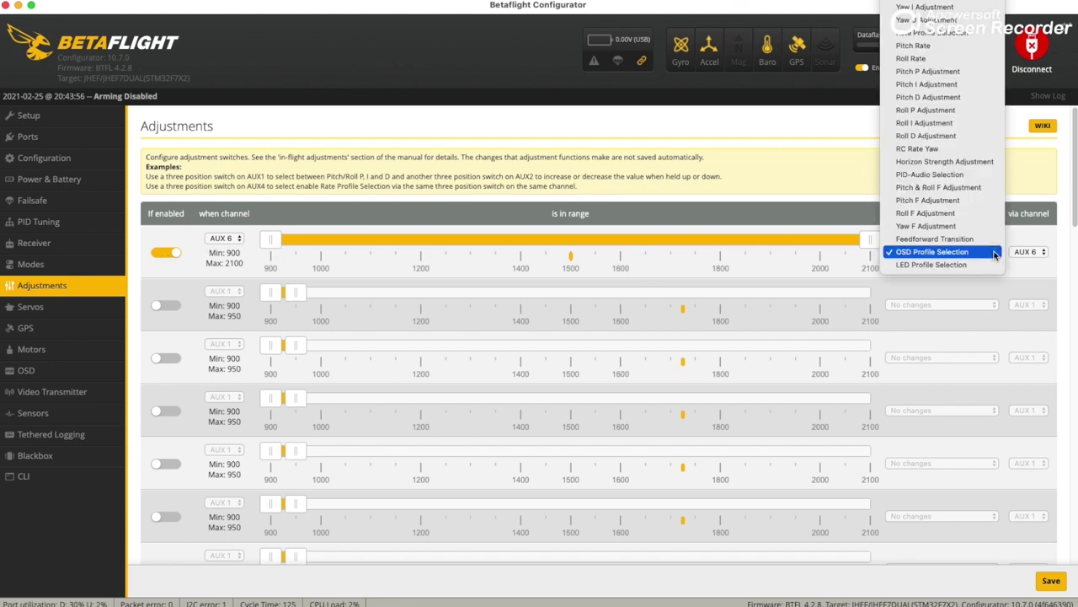
pyautogui.click(924, 255)
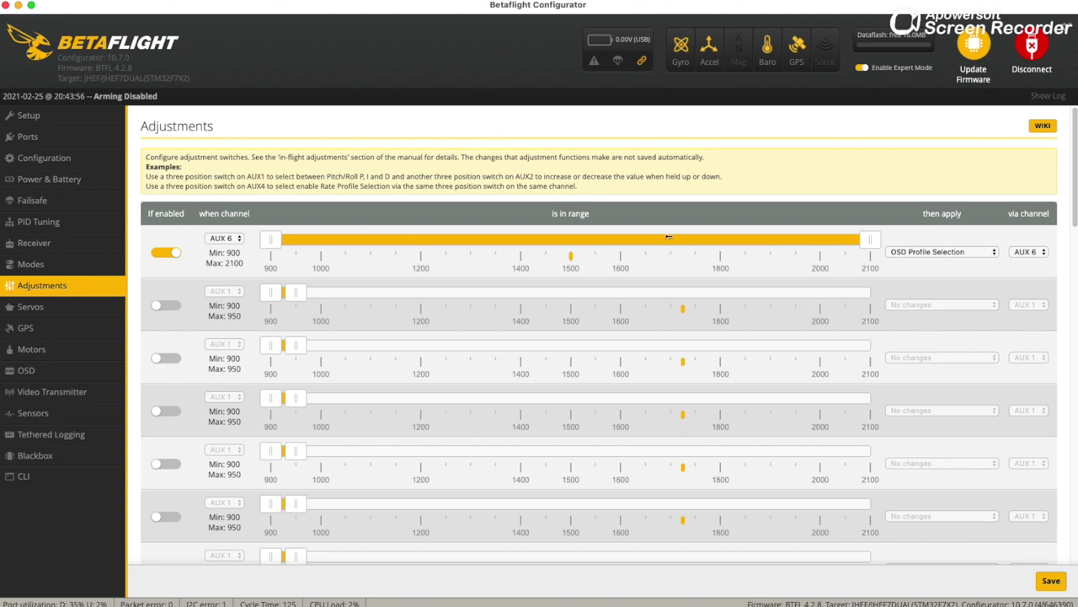
# Check the GPS and motor status, and examine the video transmitter's selected mode and VTX table
pyautogui.click(33, 329)
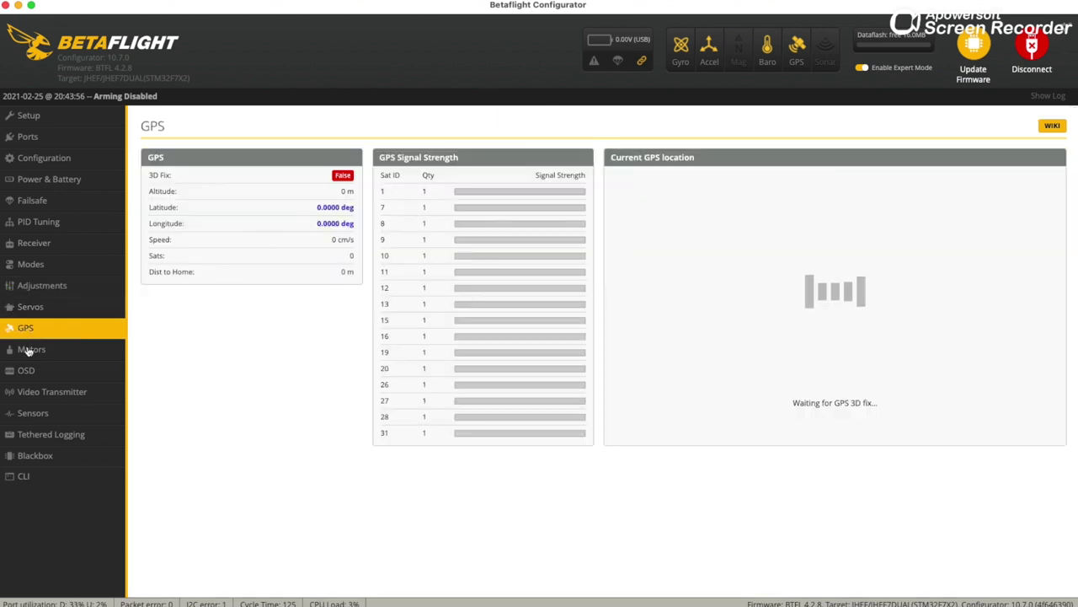
pyautogui.click(27, 350)
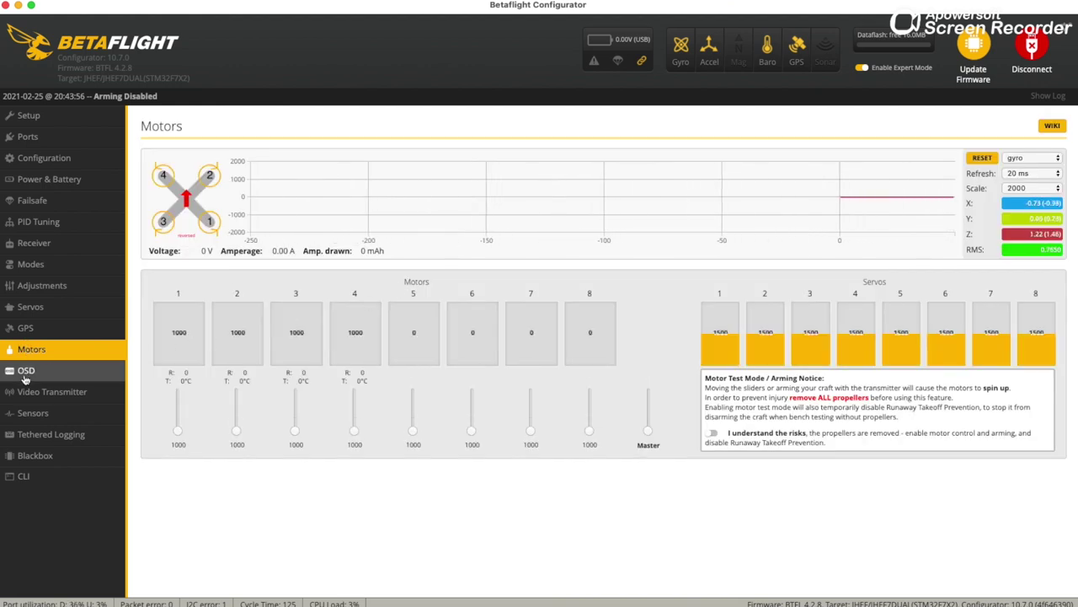
pyautogui.click(25, 373)
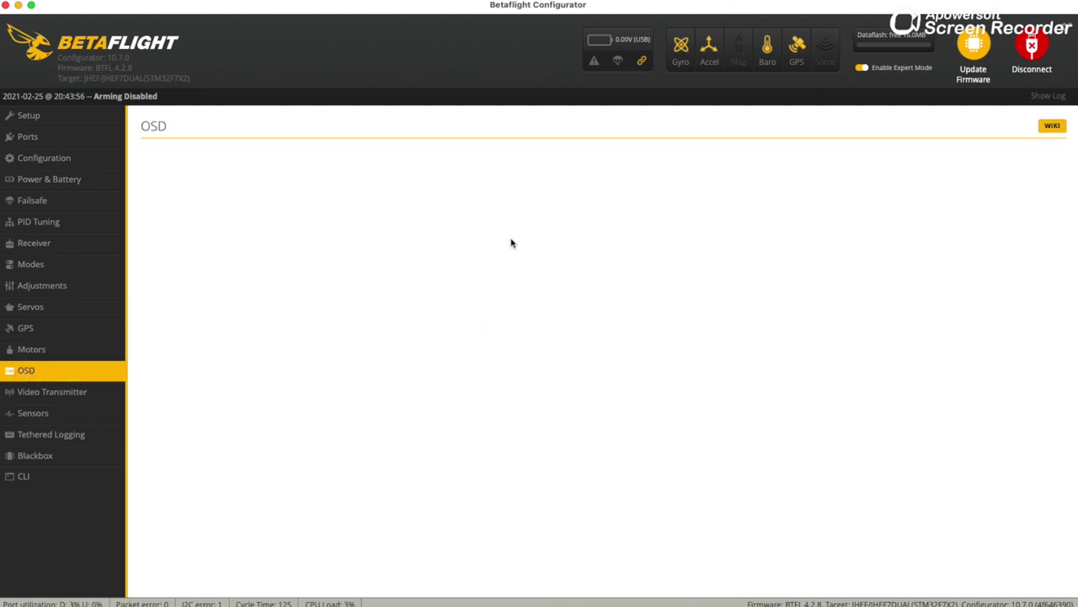
pyautogui.click(46, 393)
pyautogui.scroll(-2, 687, 228)
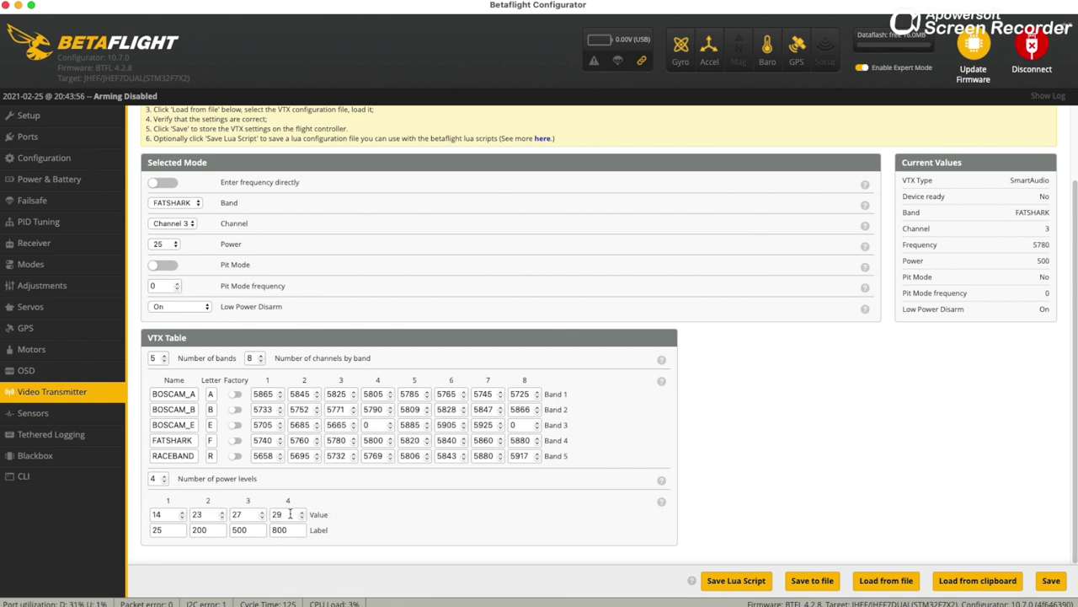
# Check the Blackbox logging configuration and the command line, and return to the setup overview
pyautogui.click(32, 458)
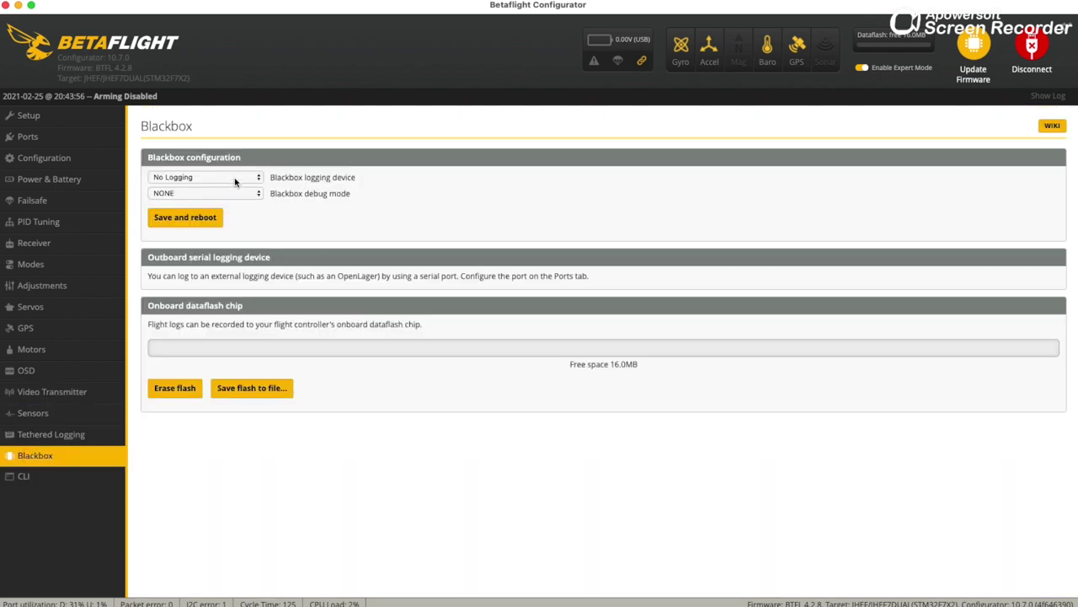
pyautogui.click(30, 477)
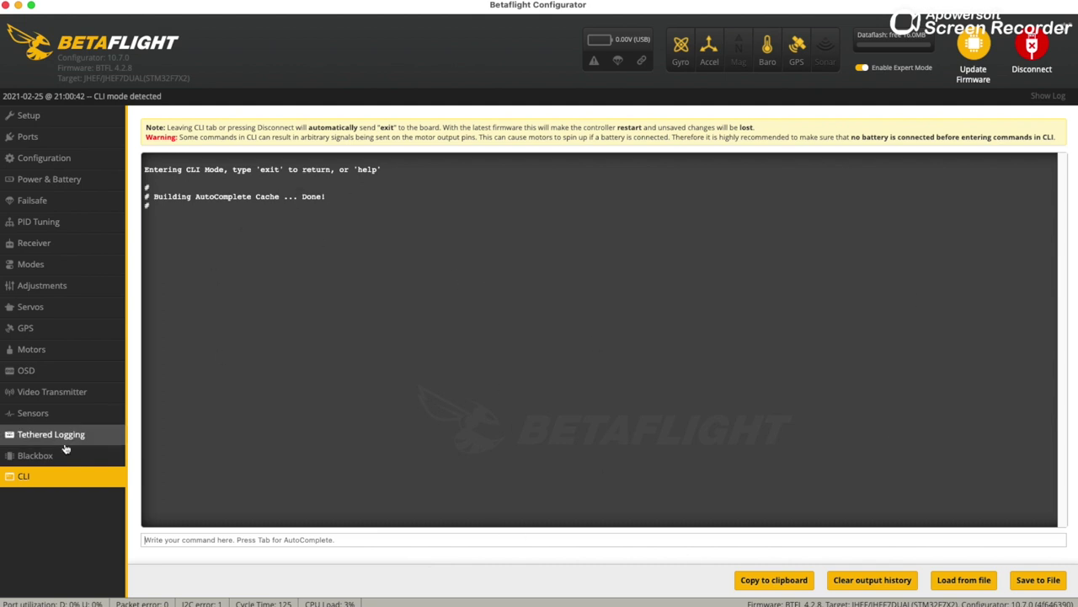
pyautogui.click(36, 115)
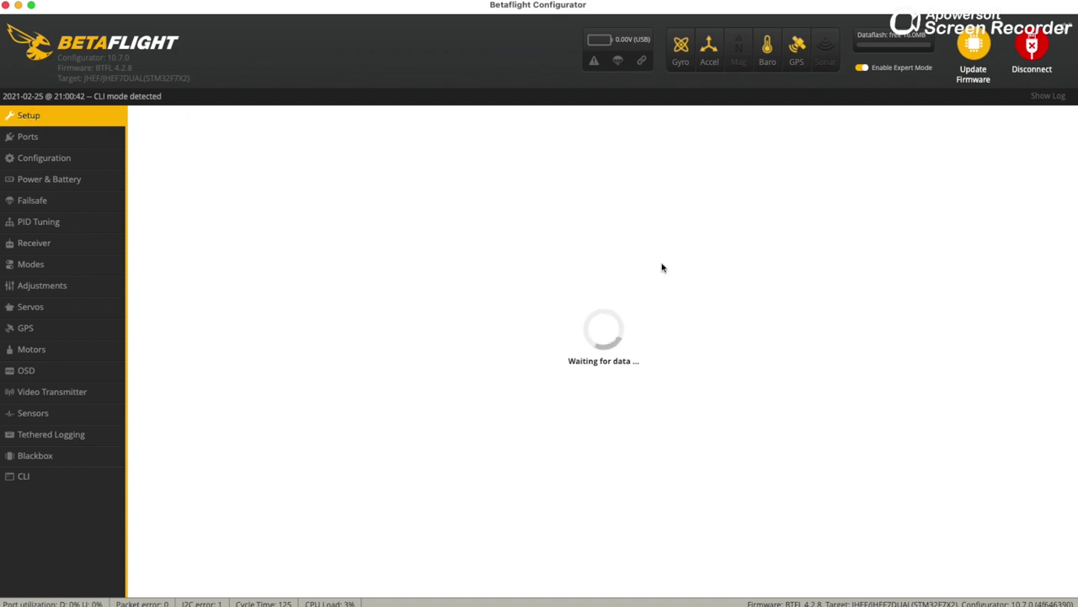